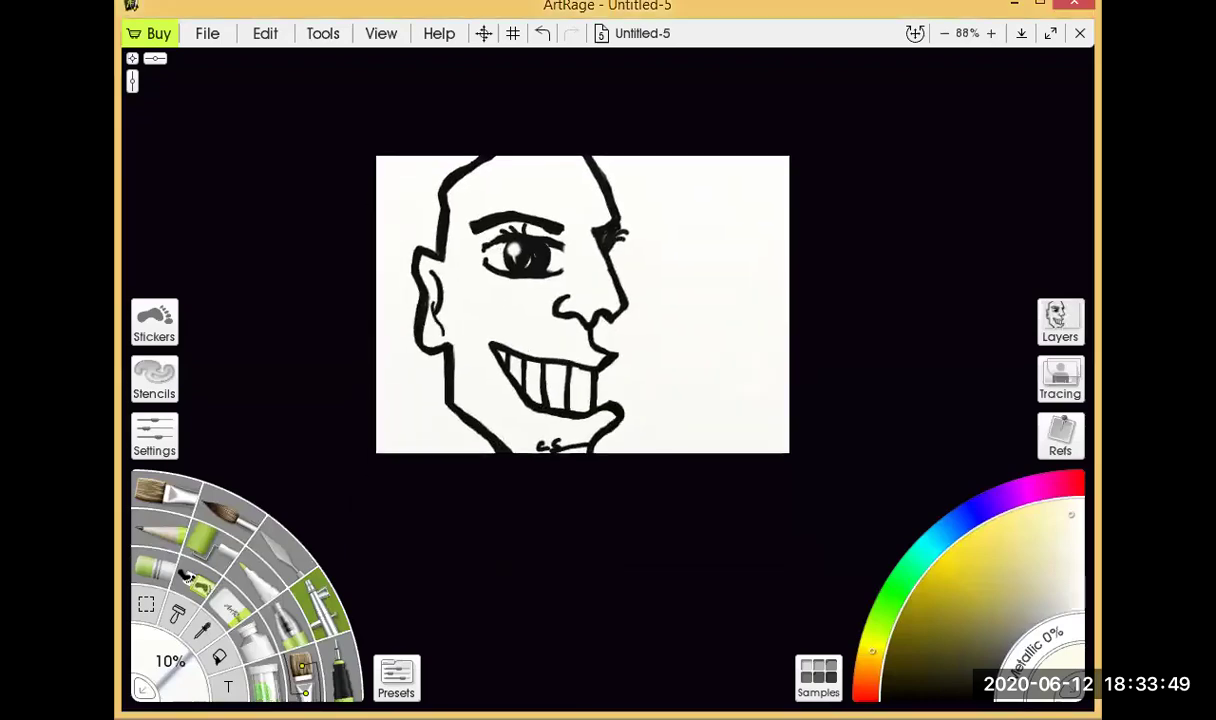
scroll(677, 308, up, 3)
scroll(677, 308, down, 2)
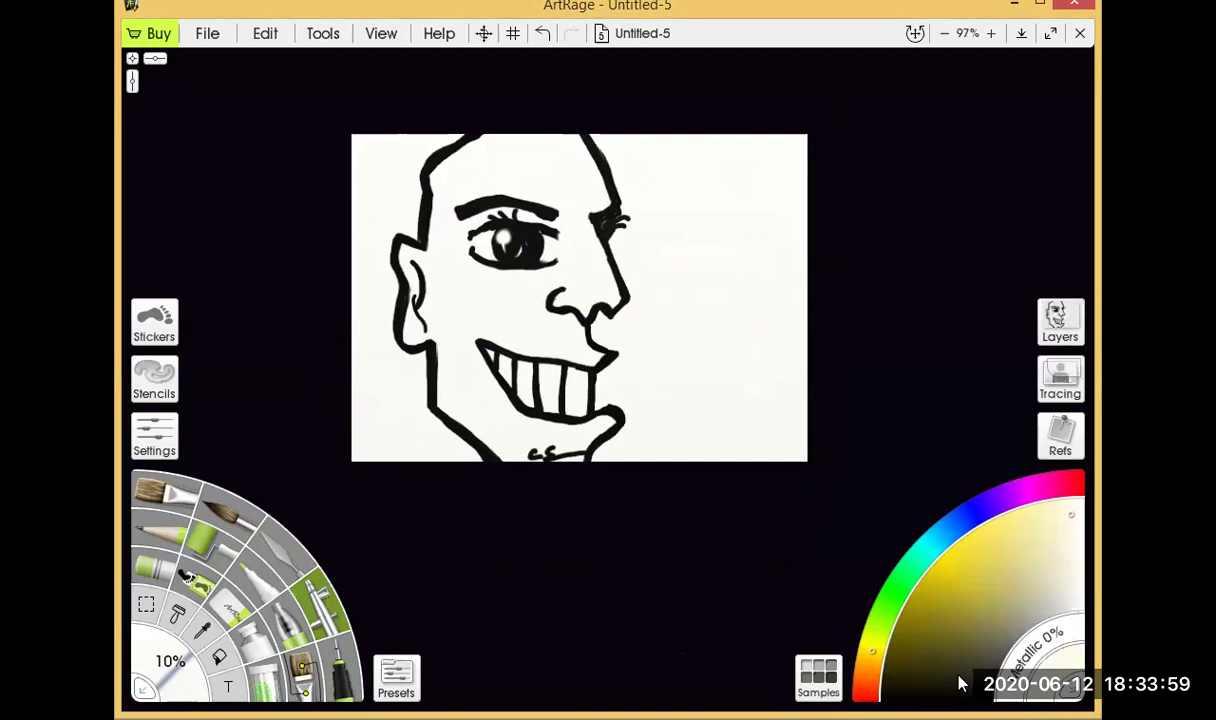
- Flood-fill the areas left and right of the face with black using the Paint Bucket
click(891, 692)
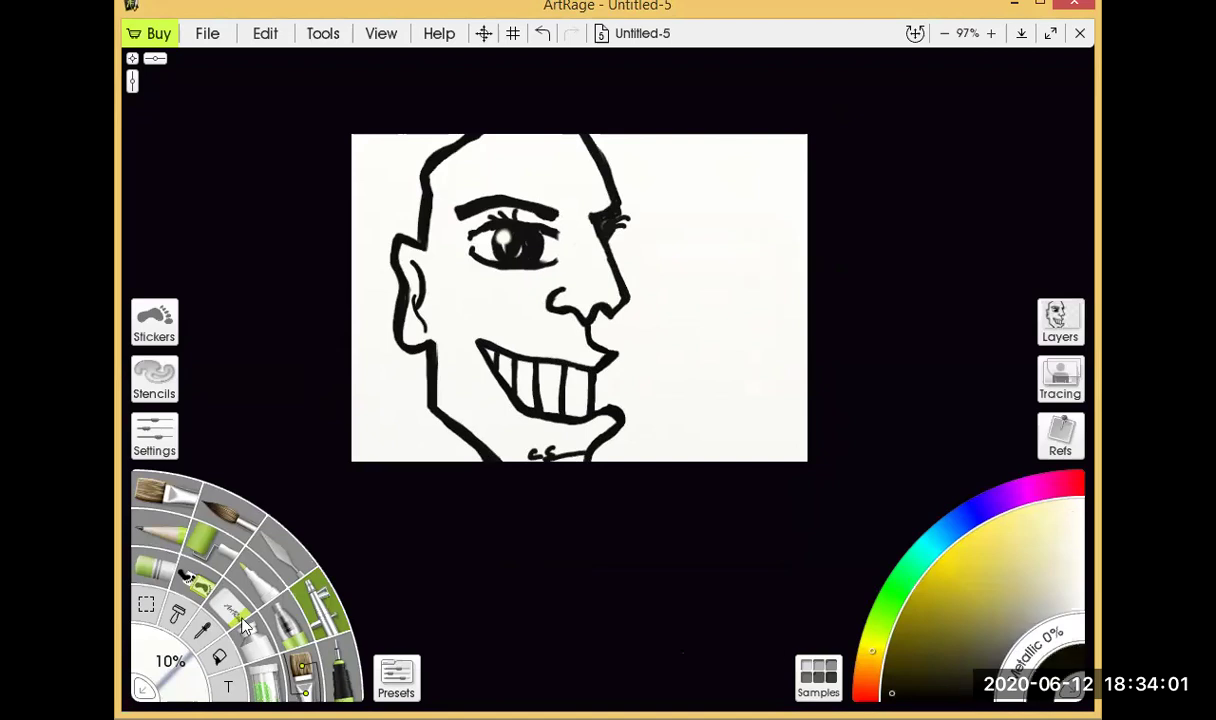
click(216, 655)
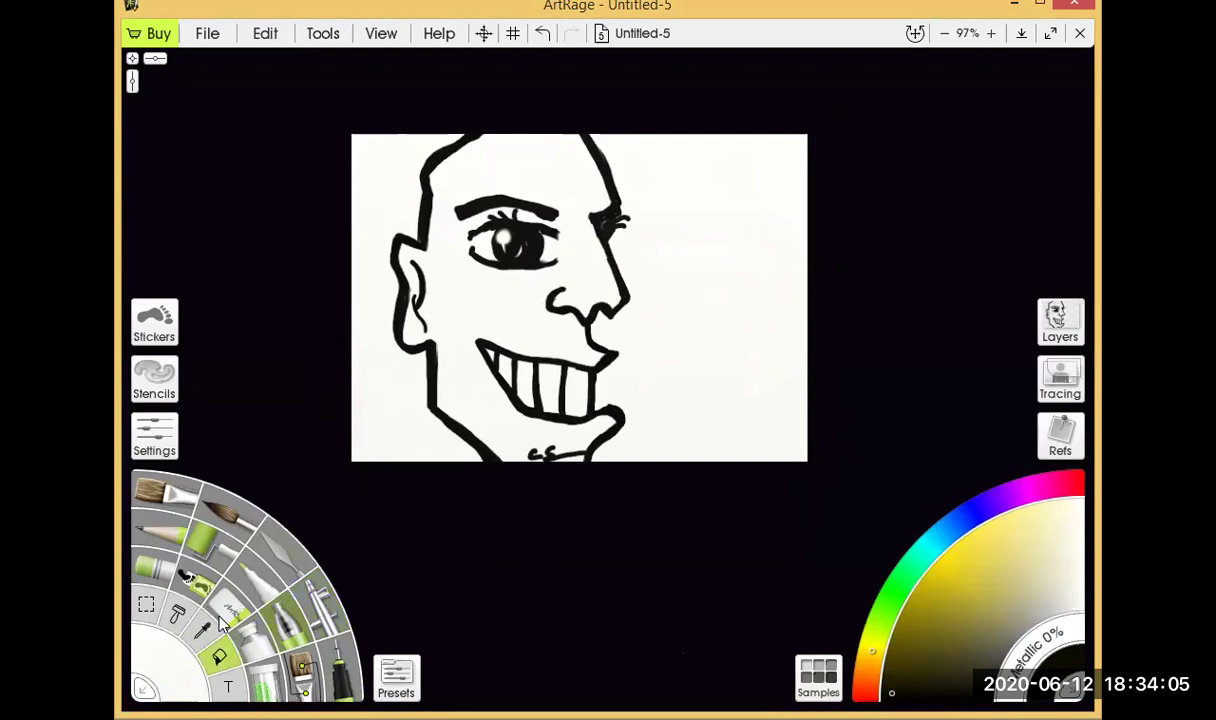
click(378, 390)
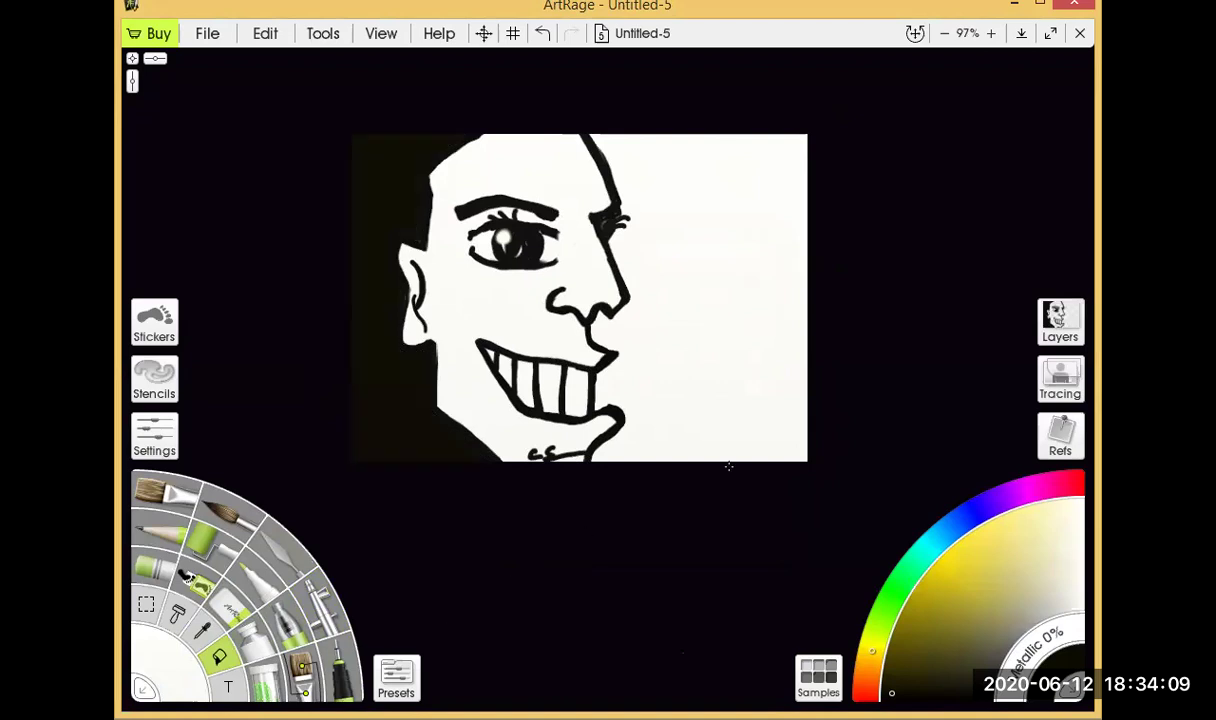
click(699, 345)
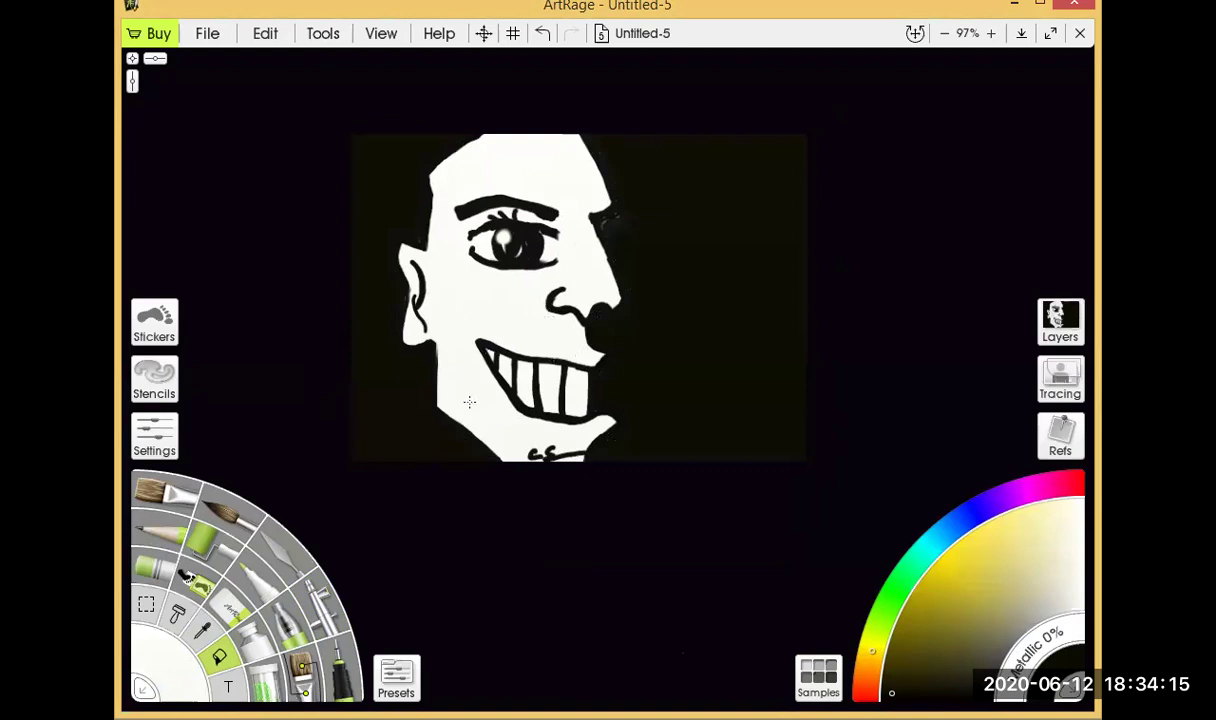
click(312, 625)
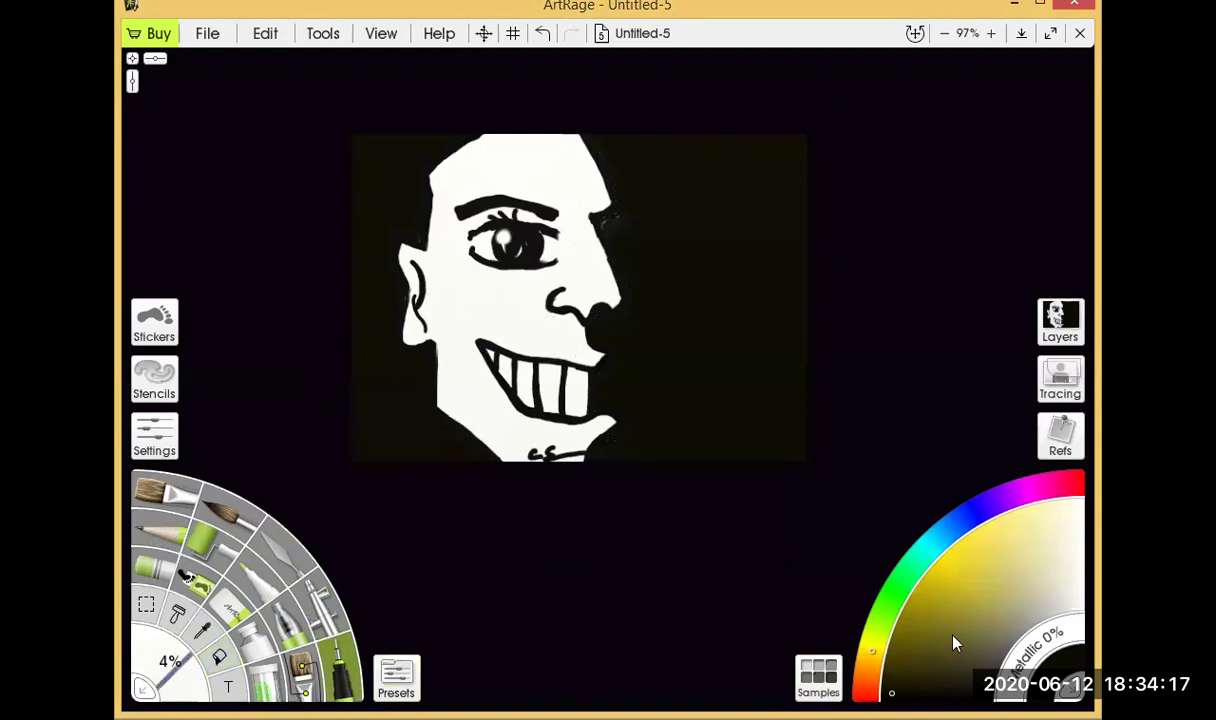
- Switch to white and brush long hair strands down the upper and lower left of the face
click(1076, 600)
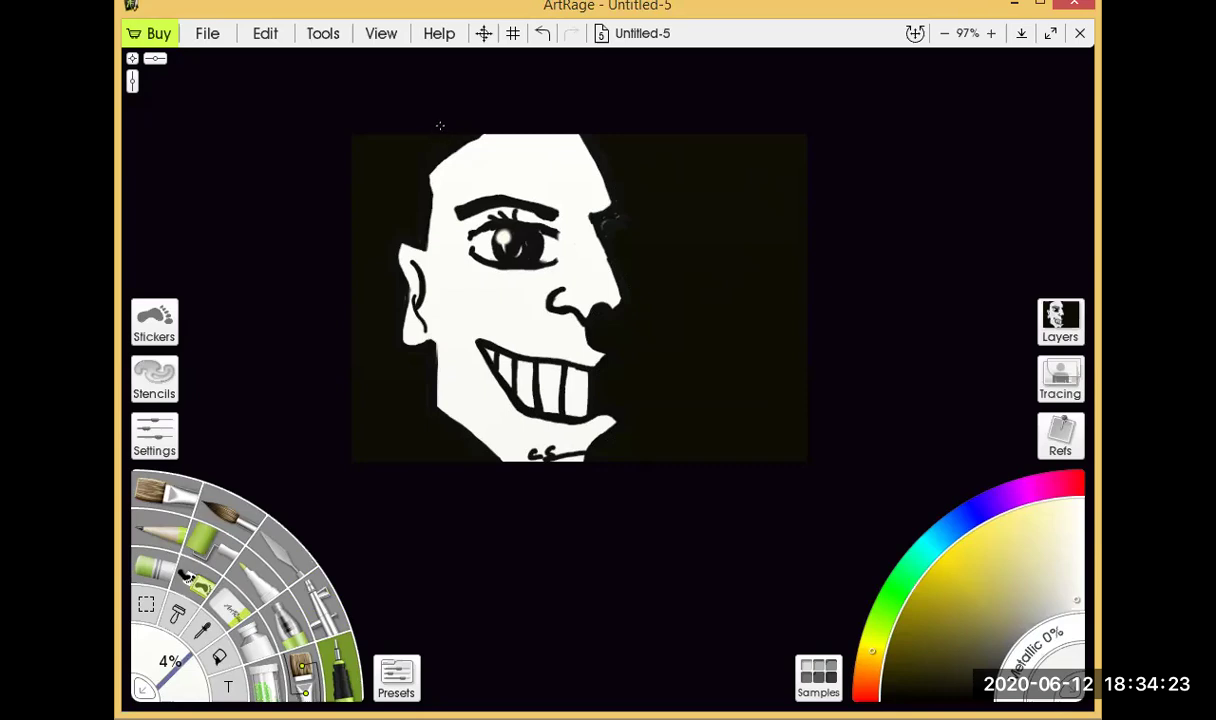
mouse_move(432, 136)
mouse_down()
mouse_move(381, 345)
mouse_move(413, 392)
mouse_up()
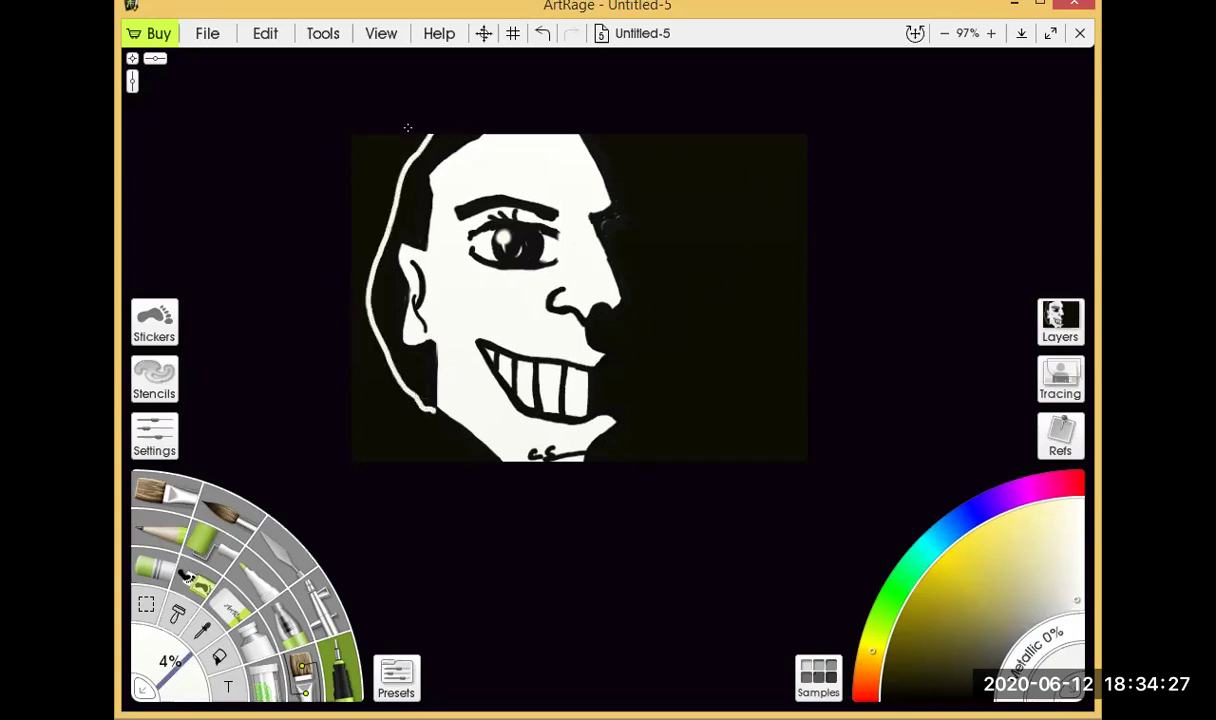
mouse_move(389, 118)
mouse_down()
mouse_move(359, 271)
mouse_move(395, 445)
mouse_up()
mouse_move(365, 130)
mouse_down()
mouse_move(365, 440)
mouse_move(347, 160)
mouse_up()
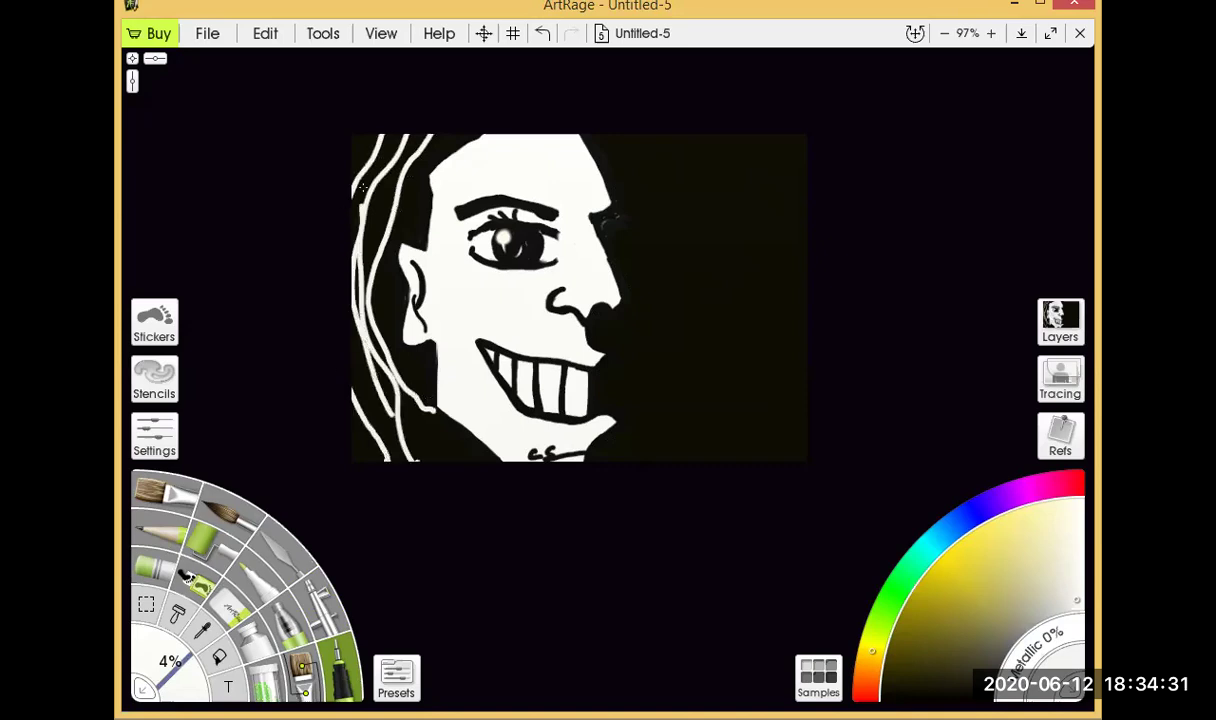
scroll(413, 320, up, 4)
scroll(396, 326, down, 3)
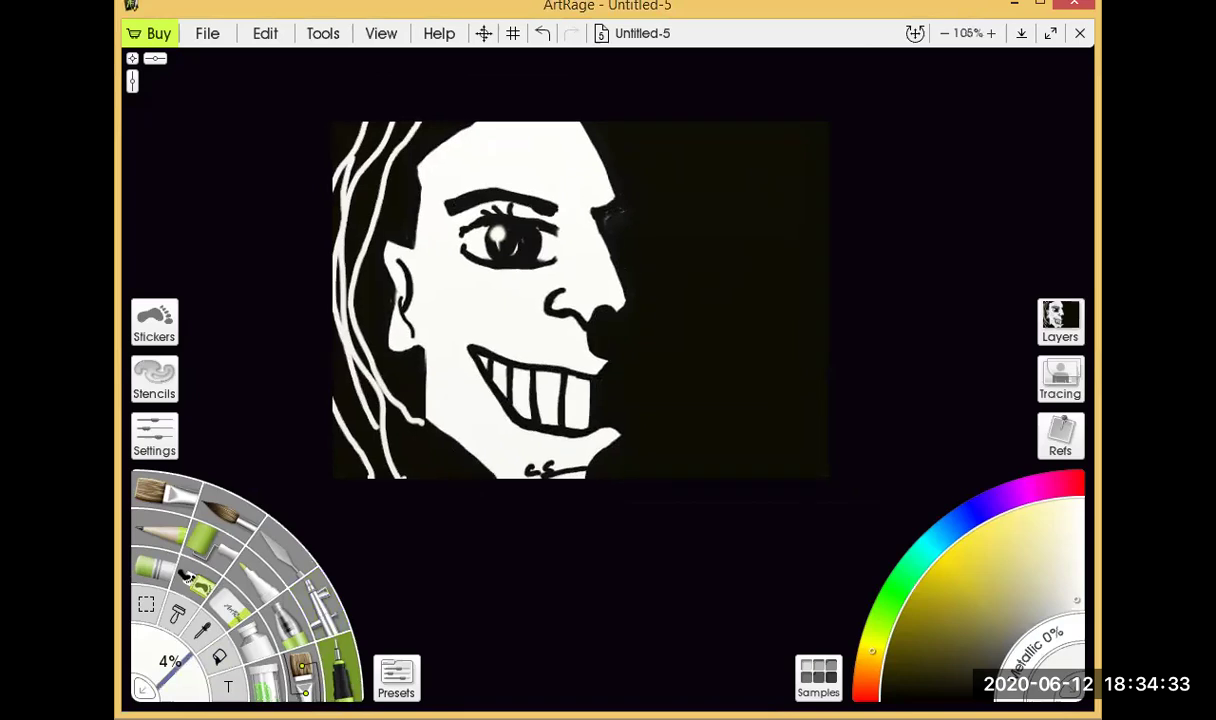
scroll(403, 422, up, 3)
scroll(403, 422, down, 3)
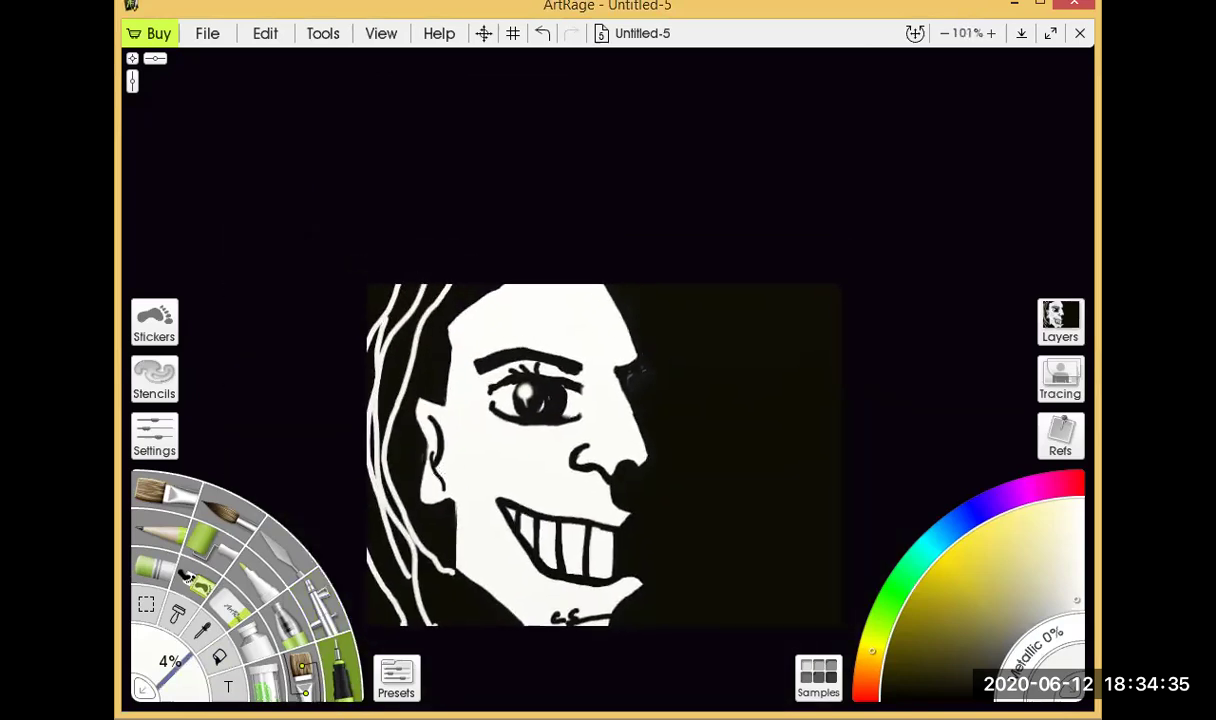
mouse_move(403, 422)
mouse_down()
mouse_move(460, 330)
mouse_move(414, 405)
mouse_move(460, 460)
mouse_move(425, 460)
mouse_up()
drag(385, 355, 420, 460)
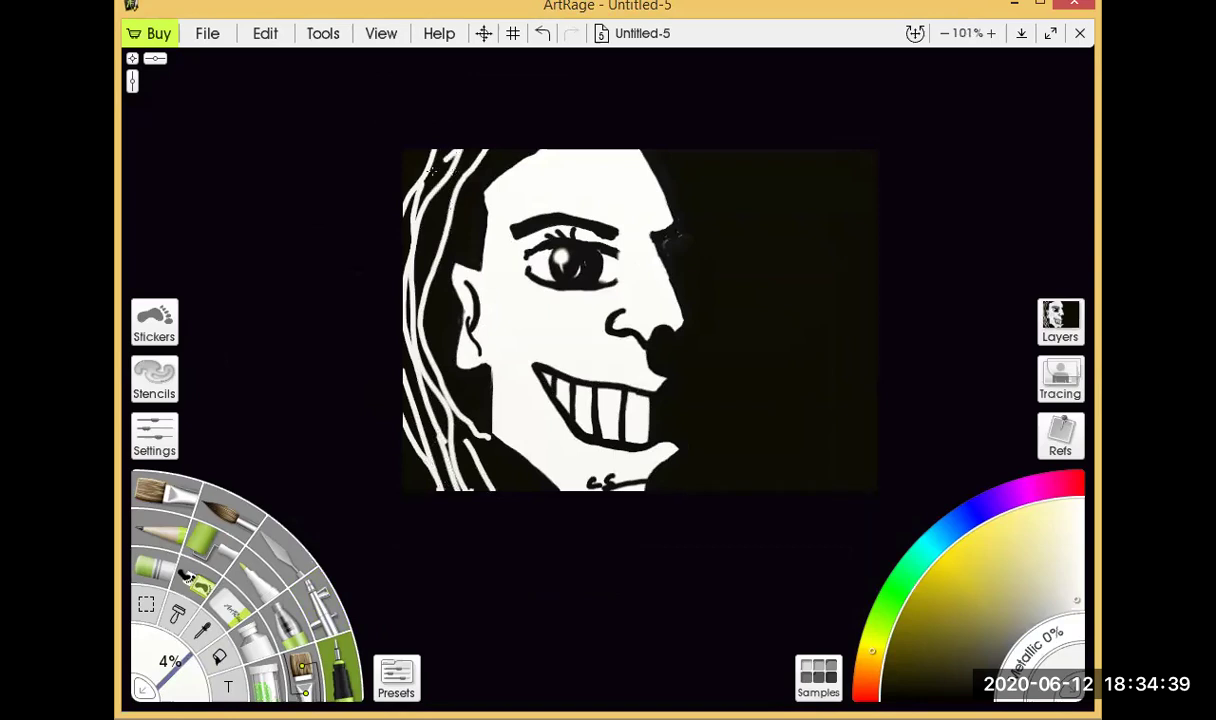
drag(440, 130, 385, 215)
mouse_move(410, 150)
mouse_down()
mouse_move(380, 240)
mouse_move(415, 250)
mouse_move(420, 420)
mouse_move(455, 460)
mouse_up()
drag(450, 415, 520, 492)
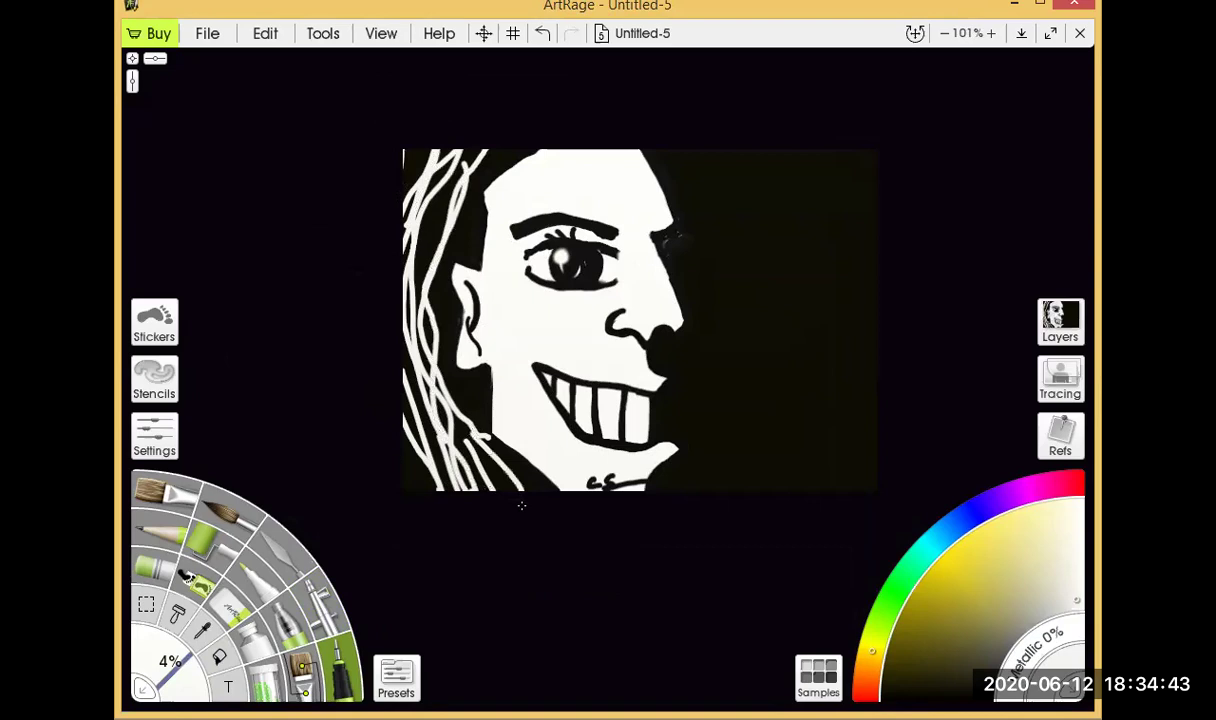
scroll(485, 455, up, 2)
scroll(478, 498, down, 2)
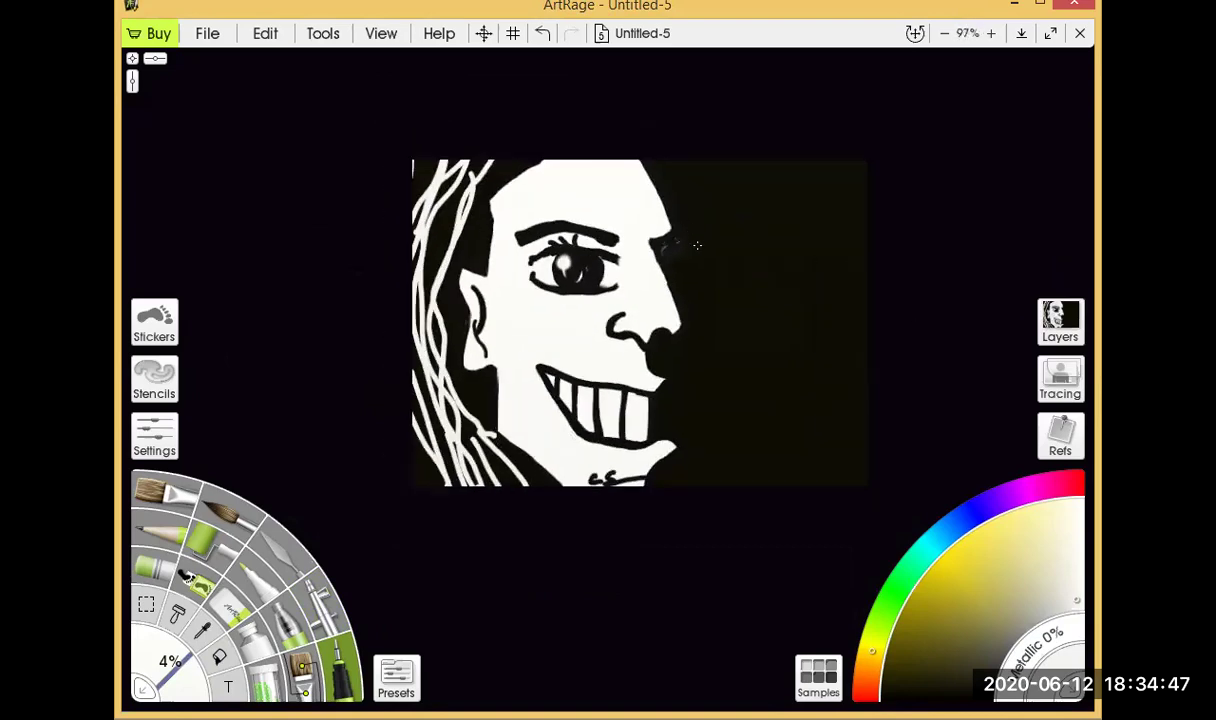
- Draw the dark side's white eyebrow, eye, extended toothy grin, head outline and ear
mouse_move(778, 244)
mouse_down()
mouse_move(693, 246)
mouse_move(745, 238)
mouse_move(670, 224)
mouse_up()
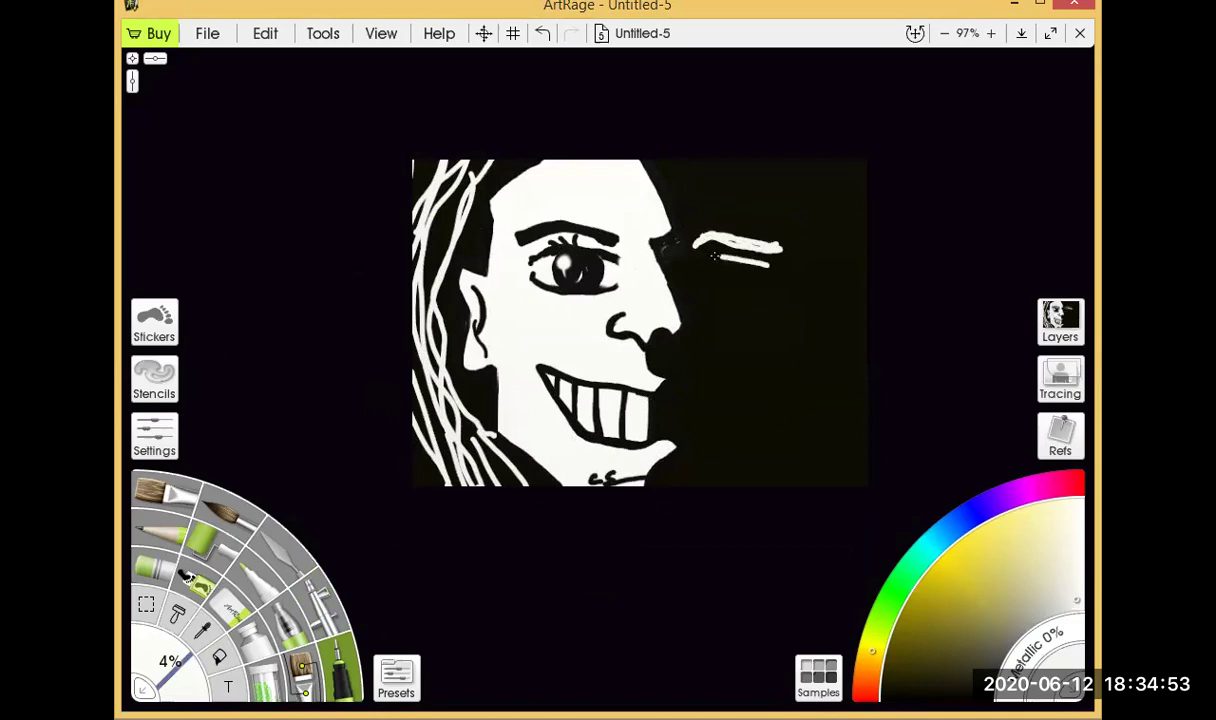
mouse_move(760, 262)
mouse_down()
mouse_move(650, 250)
mouse_move(700, 245)
mouse_move(717, 298)
mouse_move(665, 270)
mouse_move(690, 255)
mouse_move(675, 275)
mouse_move(715, 285)
mouse_move(678, 265)
mouse_move(682, 250)
mouse_move(690, 275)
mouse_move(730, 275)
mouse_move(690, 290)
mouse_move(655, 278)
mouse_move(688, 270)
mouse_move(658, 280)
mouse_up()
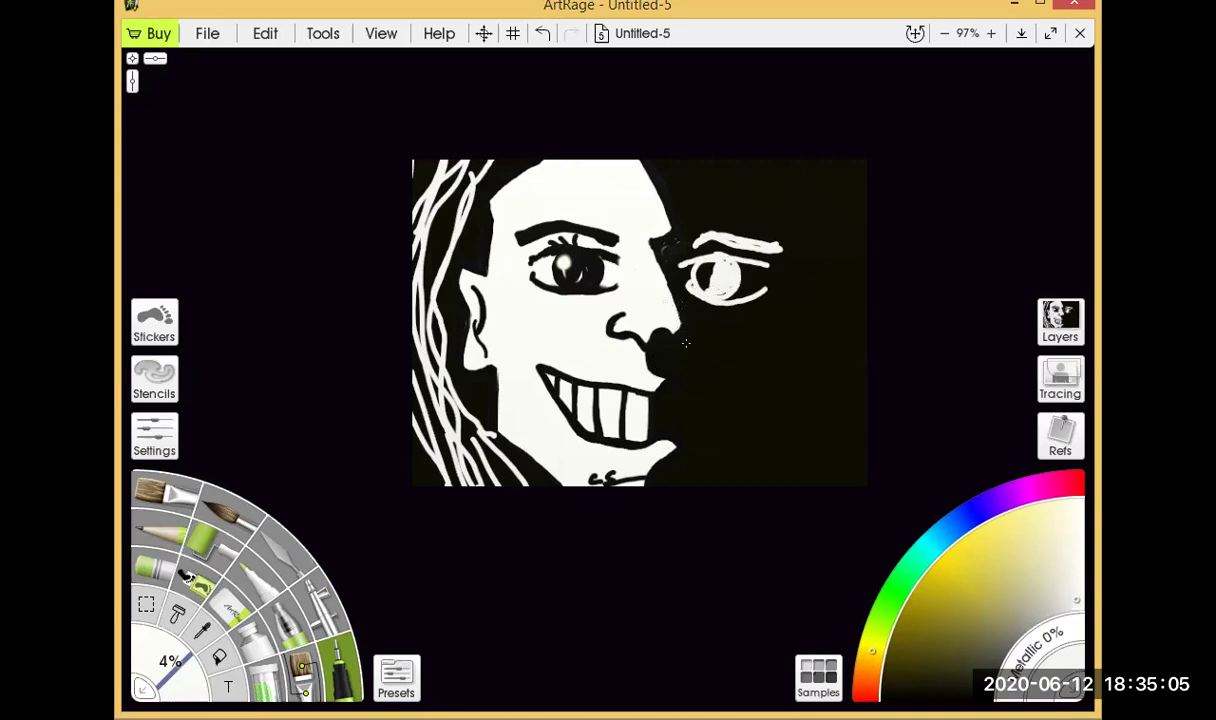
mouse_move(625, 365)
mouse_down()
mouse_move(675, 375)
mouse_move(700, 345)
mouse_move(726, 388)
mouse_move(645, 408)
mouse_move(642, 390)
mouse_move(697, 422)
mouse_move(686, 352)
mouse_move(686, 378)
mouse_move(630, 398)
mouse_move(632, 428)
mouse_up()
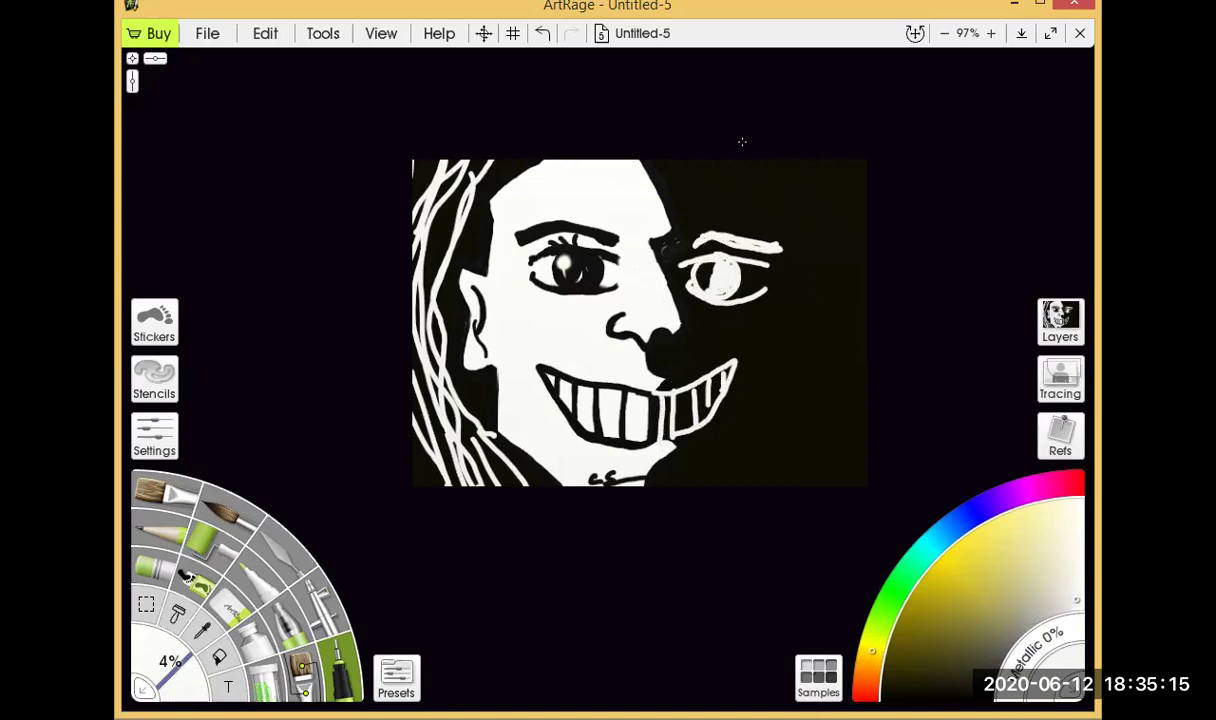
mouse_move(730, 160)
mouse_down()
mouse_move(775, 185)
mouse_move(792, 215)
mouse_move(792, 296)
mouse_move(815, 262)
mouse_move(826, 280)
mouse_move(808, 385)
mouse_move(790, 395)
mouse_up()
mouse_move(800, 335)
mouse_down()
mouse_move(798, 320)
mouse_move(765, 430)
mouse_move(708, 478)
mouse_up()
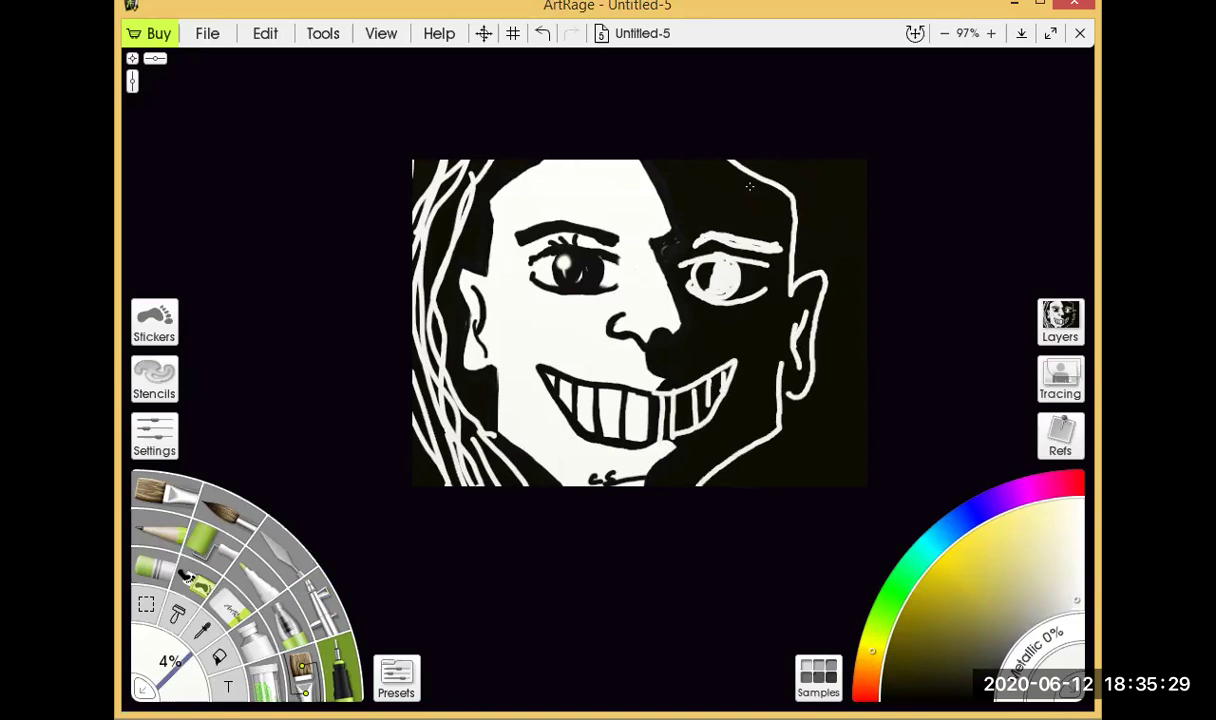
- Brush white hair strands across the top right of the head and down its side
drag(735, 155, 770, 215)
drag(755, 150, 800, 250)
mouse_move(765, 195)
mouse_down()
mouse_move(778, 250)
mouse_move(790, 250)
mouse_up()
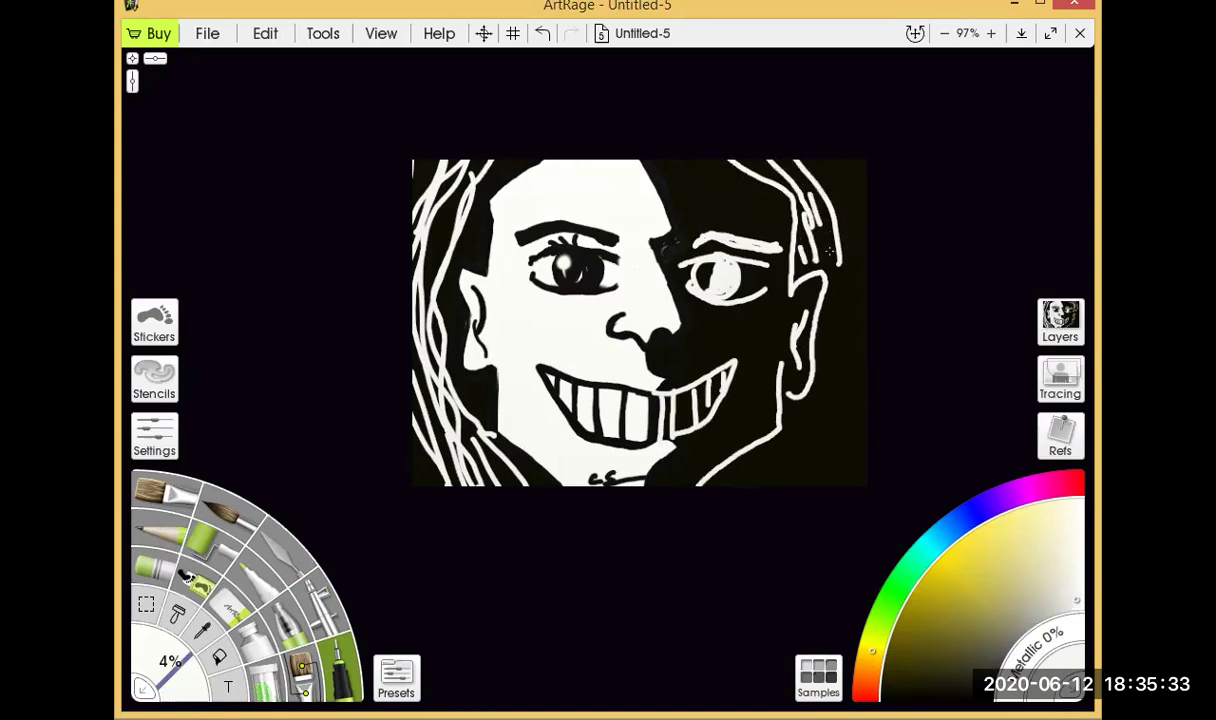
drag(800, 155, 820, 315)
drag(795, 235, 852, 325)
- Extend the right-side white strands past the ear to the neck, then collapse the colour picker
drag(795, 260, 800, 390)
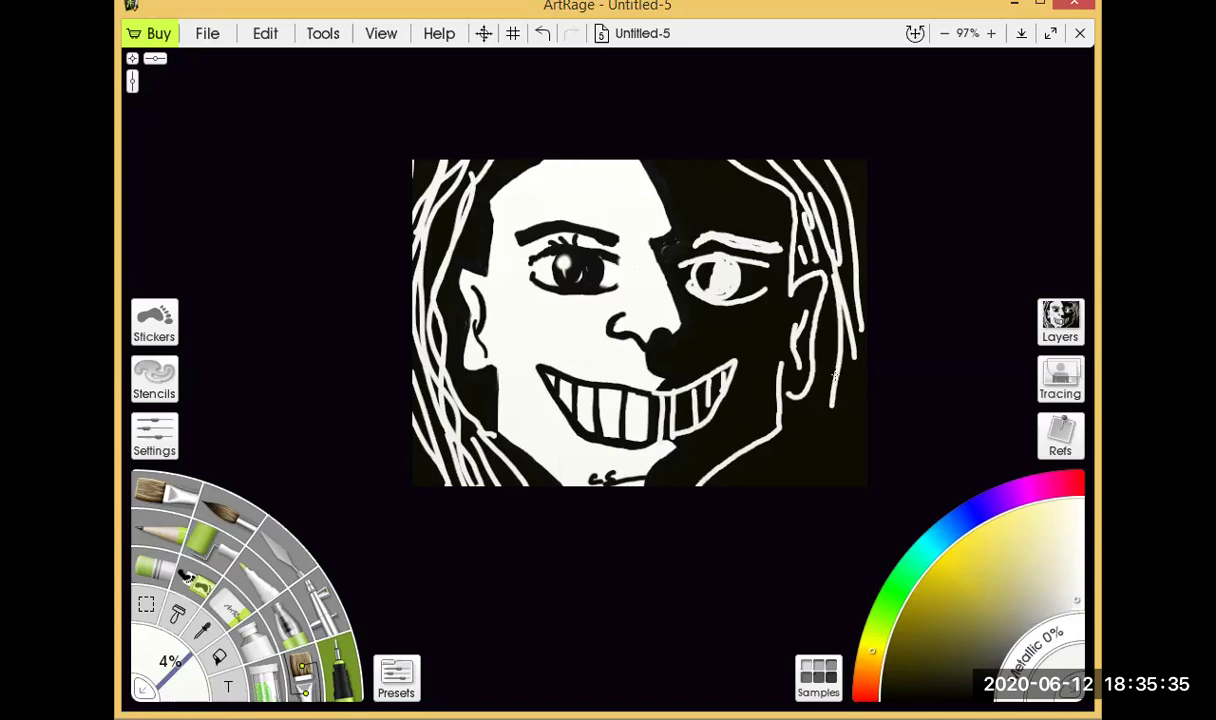
mouse_move(785, 310)
mouse_down()
mouse_move(745, 430)
mouse_move(710, 475)
mouse_up()
mouse_move(795, 360)
mouse_down()
mouse_move(758, 460)
mouse_move(815, 450)
mouse_up()
drag(820, 335, 822, 462)
drag(780, 375, 782, 462)
mouse_move(755, 405)
mouse_down()
mouse_move(770, 460)
mouse_move(700, 460)
mouse_move(770, 462)
mouse_up()
drag(795, 405, 790, 462)
click(1076, 692)
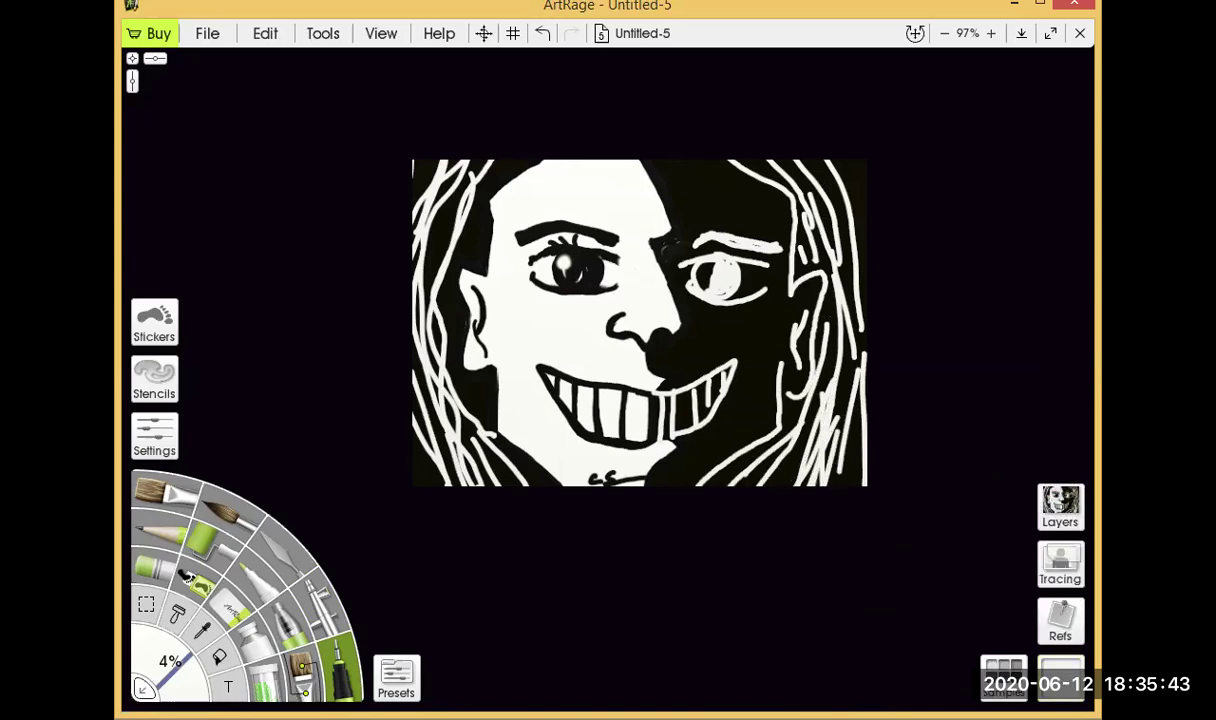
- Hide the tool panel and add white strands at the lower right and top-right hair edge
click(145, 688)
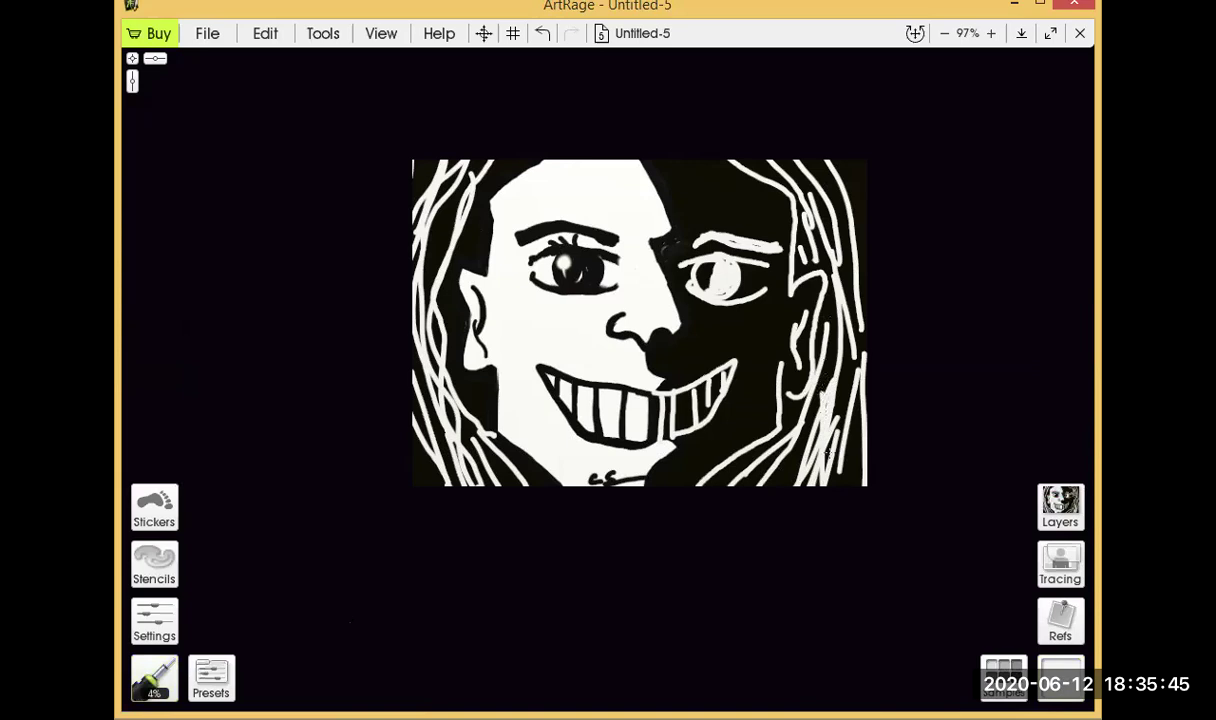
drag(788, 418, 788, 462)
drag(815, 390, 818, 464)
mouse_move(810, 412)
mouse_down()
mouse_move(805, 464)
mouse_move(705, 465)
mouse_up()
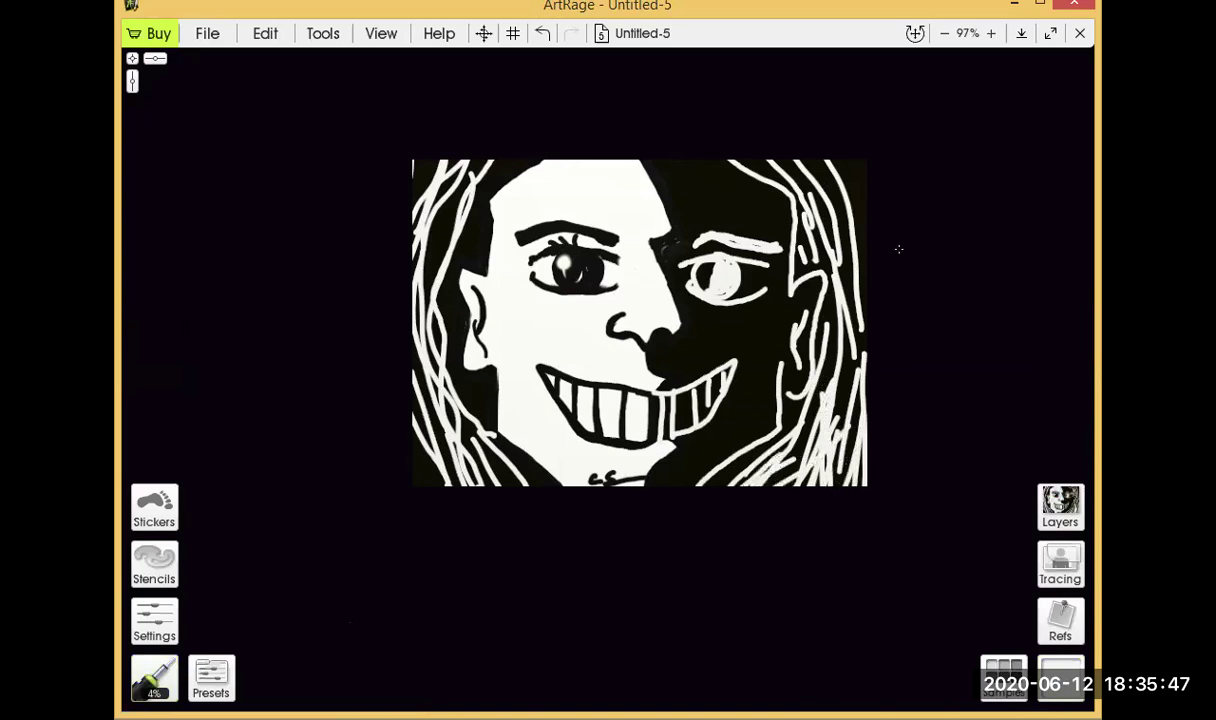
mouse_move(820, 165)
mouse_down()
mouse_move(795, 190)
mouse_move(730, 158)
mouse_up()
scroll(743, 135, up, 1)
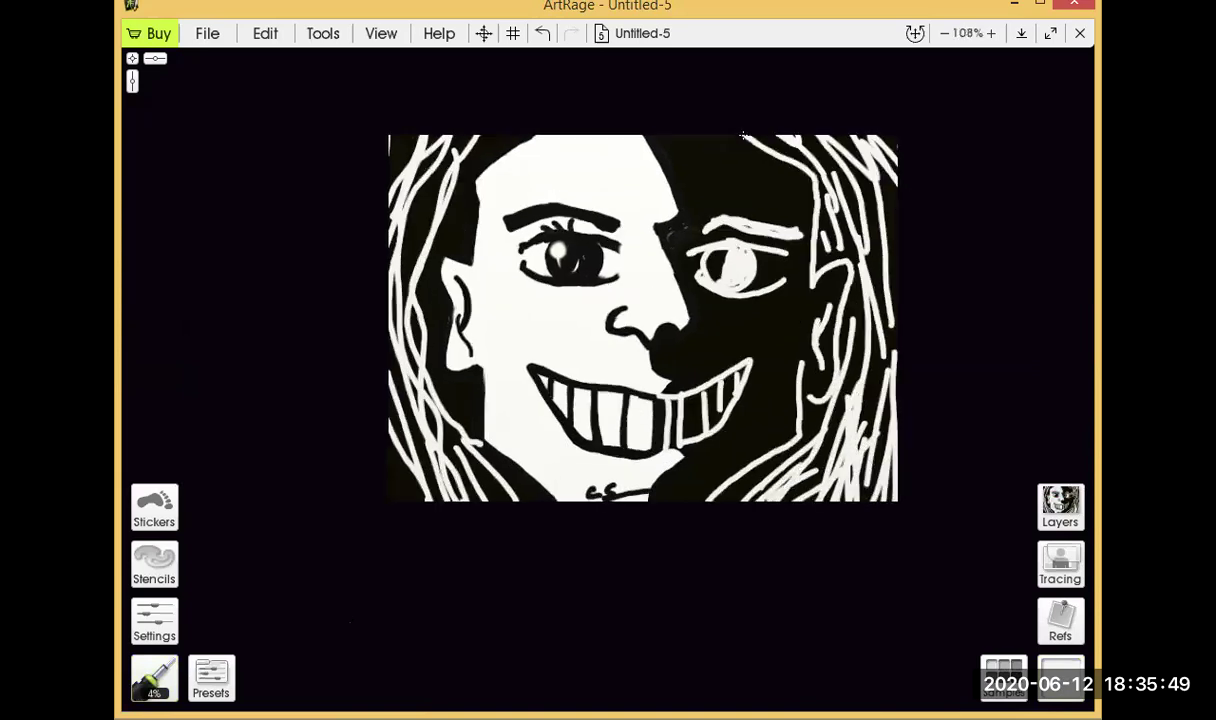
- Touch up the grin's corner and add a white stroke along the right cheek edge
drag(640, 320, 594, 437)
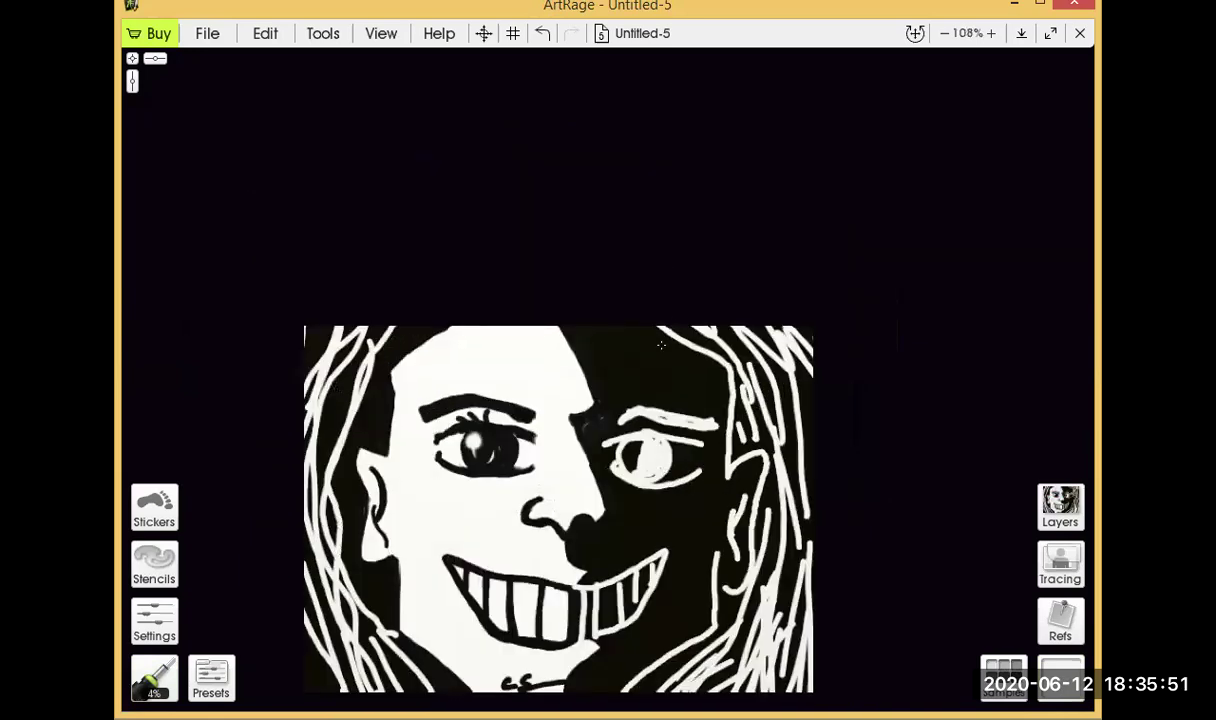
mouse_move(620, 320)
mouse_down()
mouse_move(609, 205)
mouse_move(672, 212)
mouse_move(628, 210)
mouse_move(656, 235)
mouse_move(625, 230)
mouse_up()
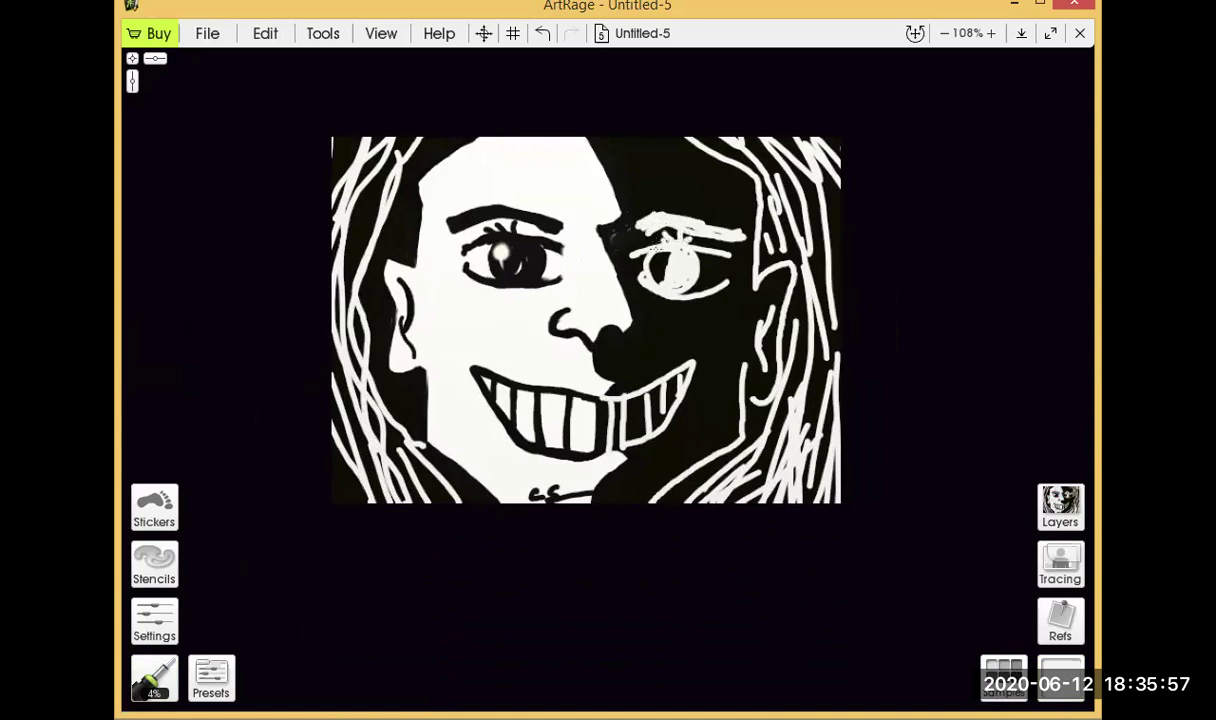
drag(612, 370, 612, 412)
drag(748, 388, 748, 430)
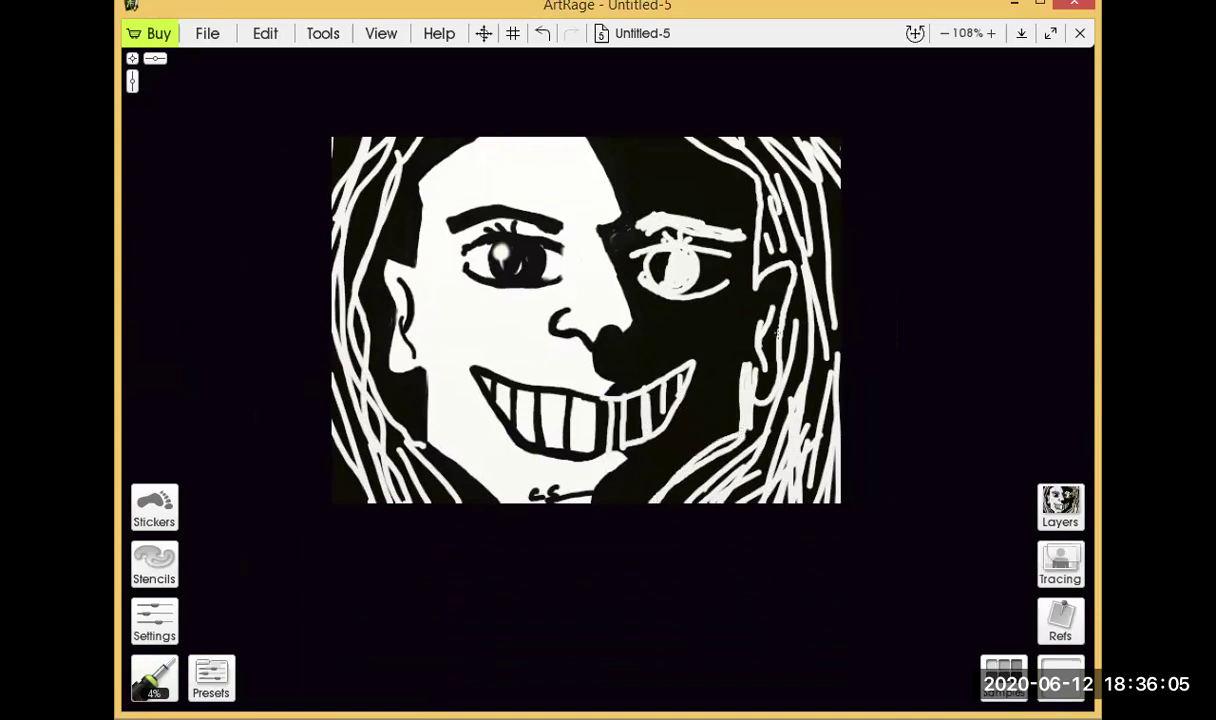
scroll(583, 320, up, 2)
scroll(583, 320, down, 1)
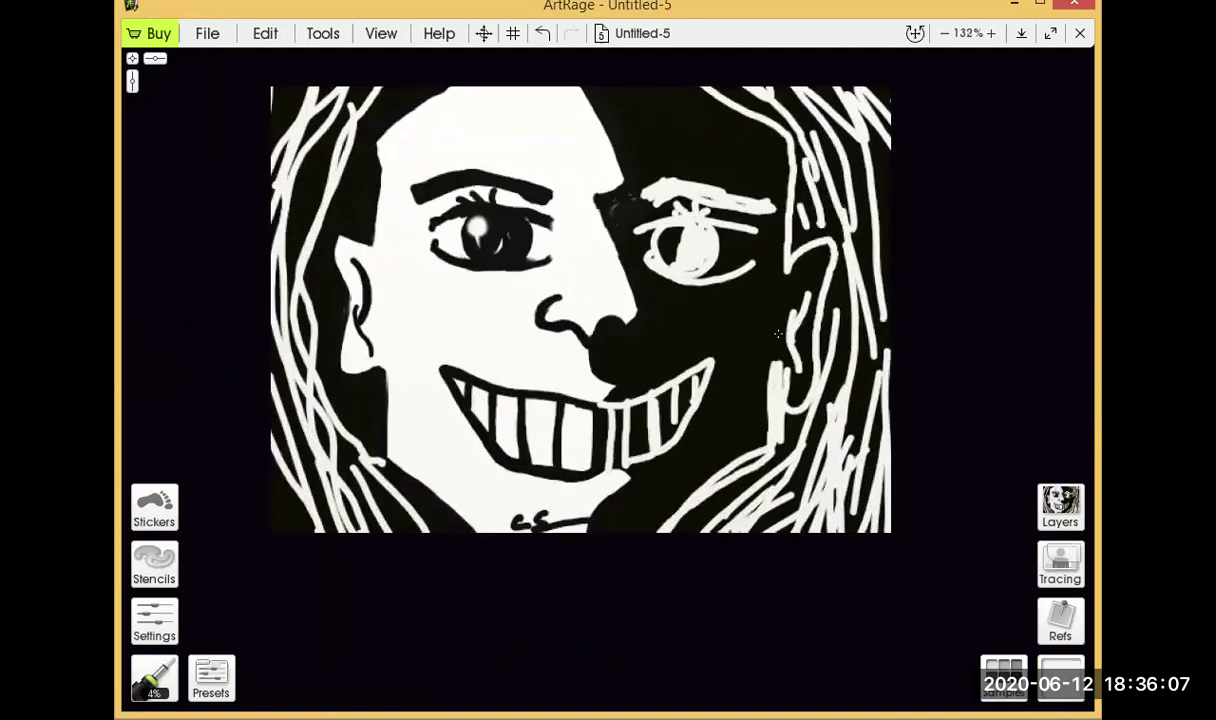
scroll(583, 320, up, 2)
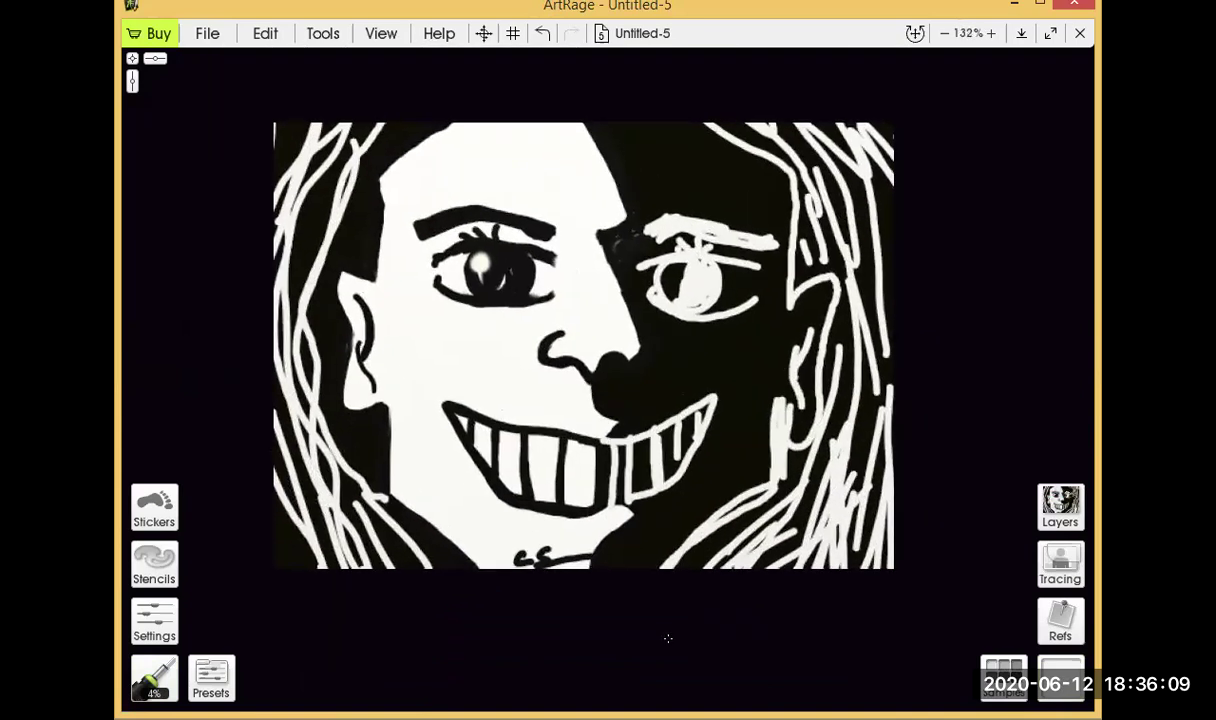